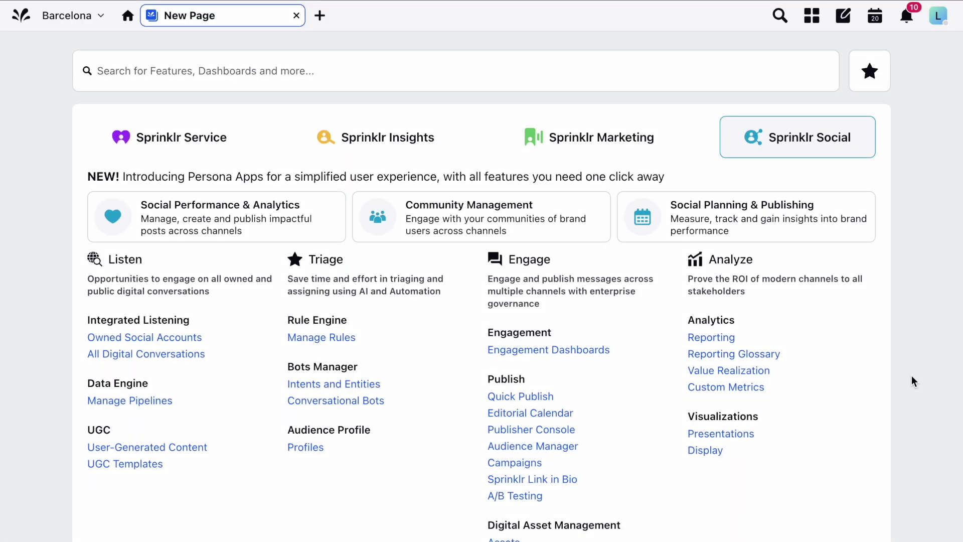
# Step: Open Presentations and look over the saved style kits in the Style Kit Library, returning to the storyboard overview
pyautogui.click(747, 438)
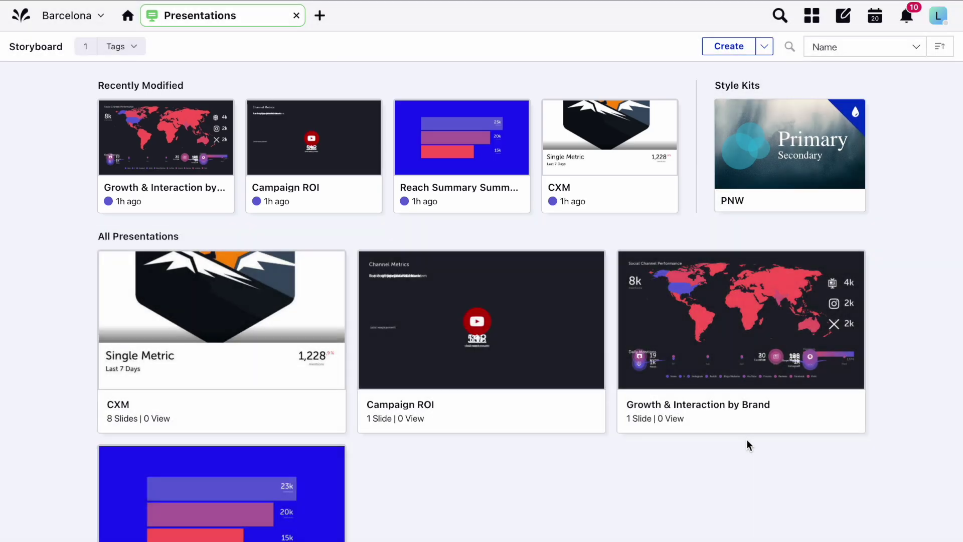
pyautogui.click(781, 185)
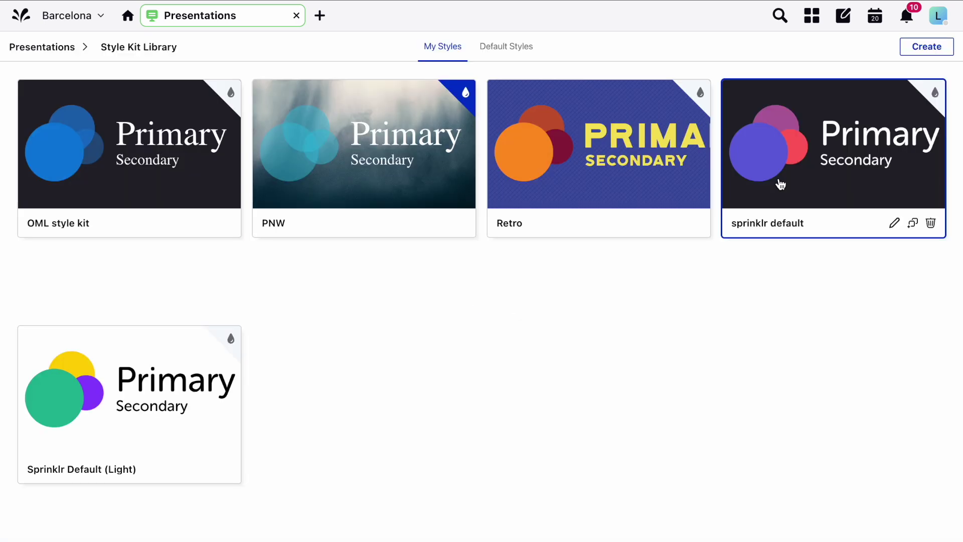
pyautogui.click(42, 50)
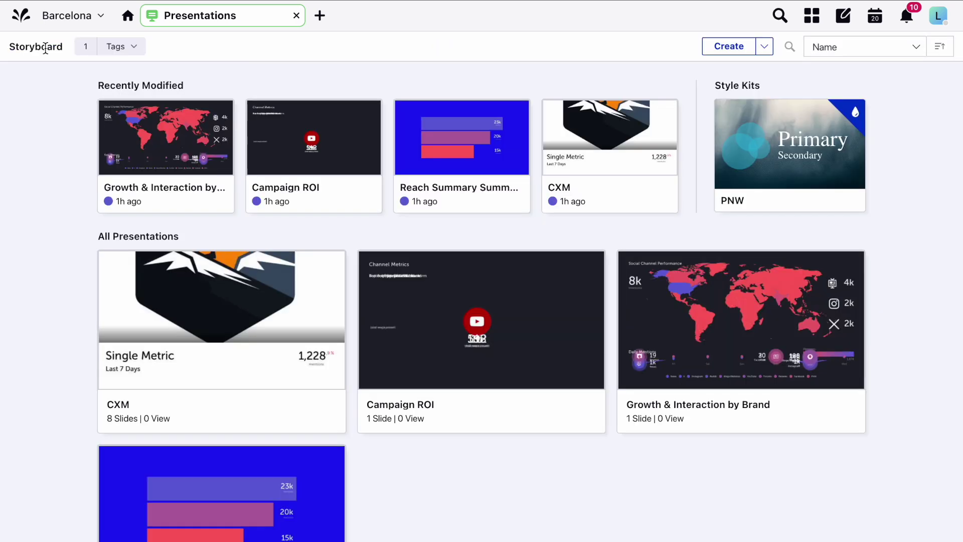
# Step: Create a landscape storyboard named "Engagement by Day" using the "sprinklr default" style kit
pyautogui.click(712, 50)
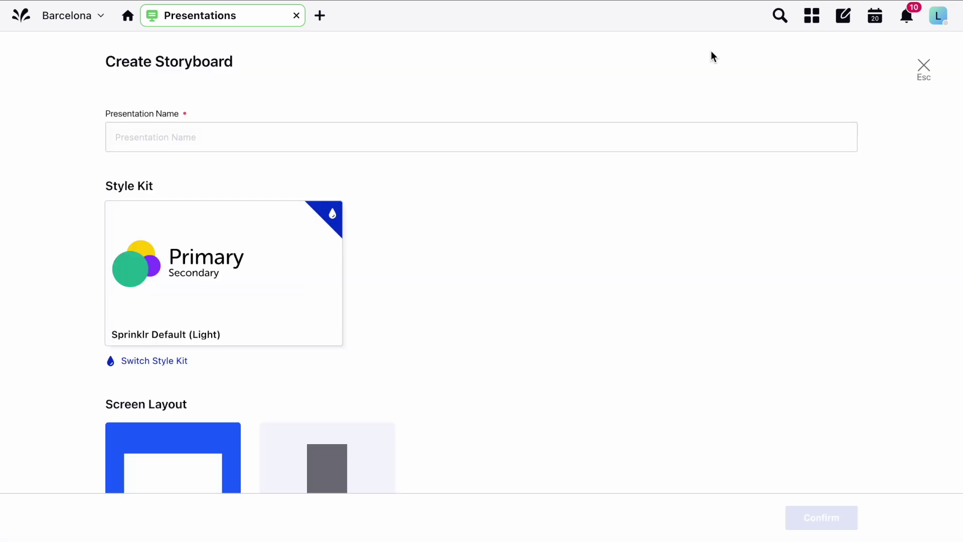
pyautogui.click(639, 133)
pyautogui.write('Engagement by Day')
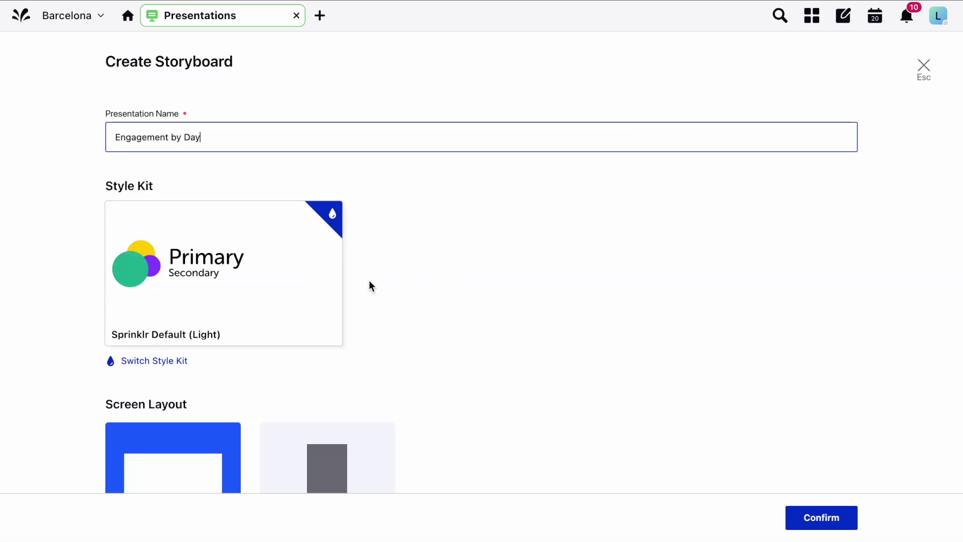
pyautogui.click(180, 362)
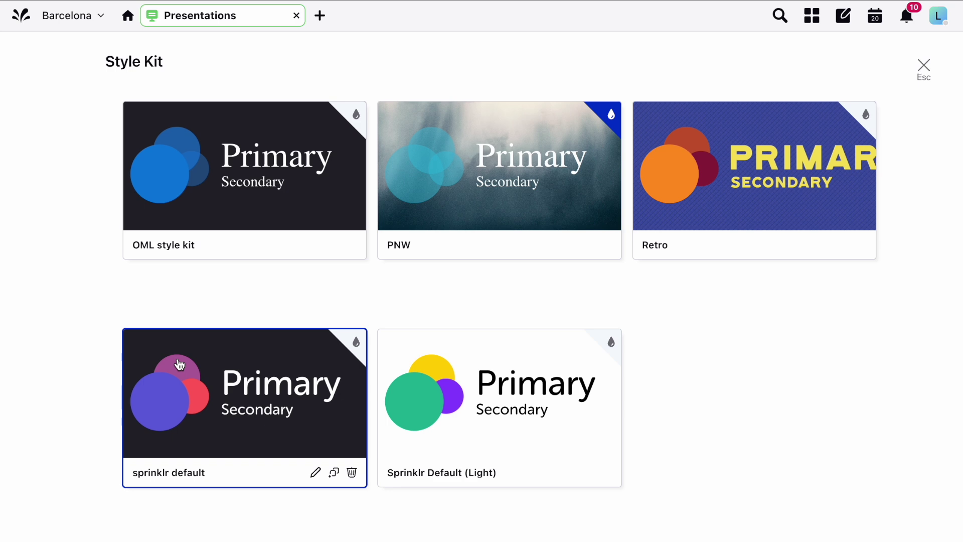
pyautogui.click(180, 365)
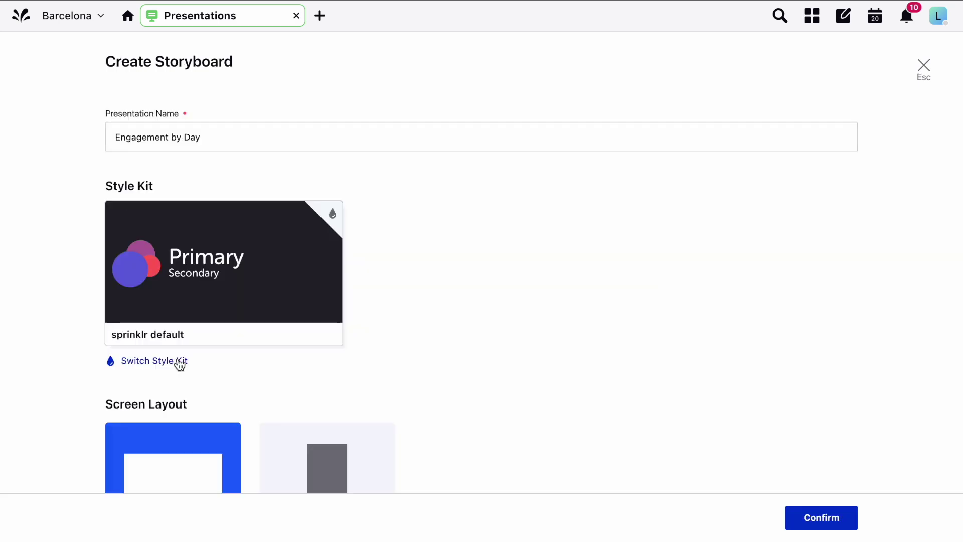
pyautogui.scroll(-2, 425, 351)
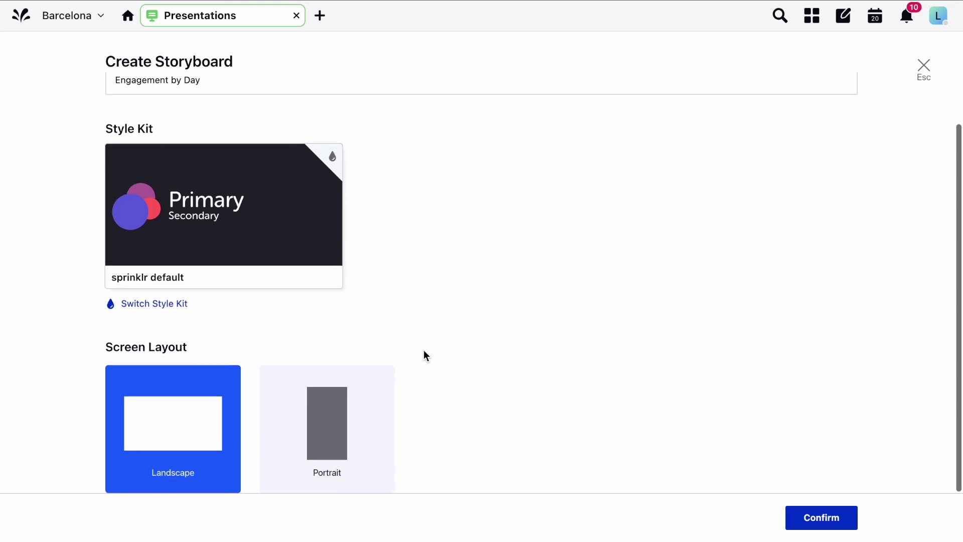
pyautogui.click(829, 523)
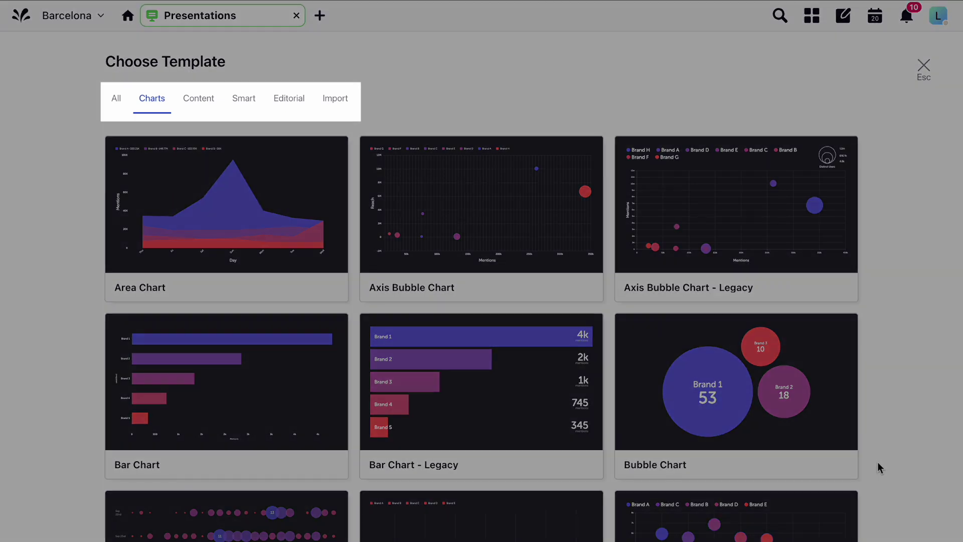
# Step: Add a Combo Chart slide from the chart templates with Reporting Insights: Social Analytics as its data engine
pyautogui.scroll(-4, 877, 467)
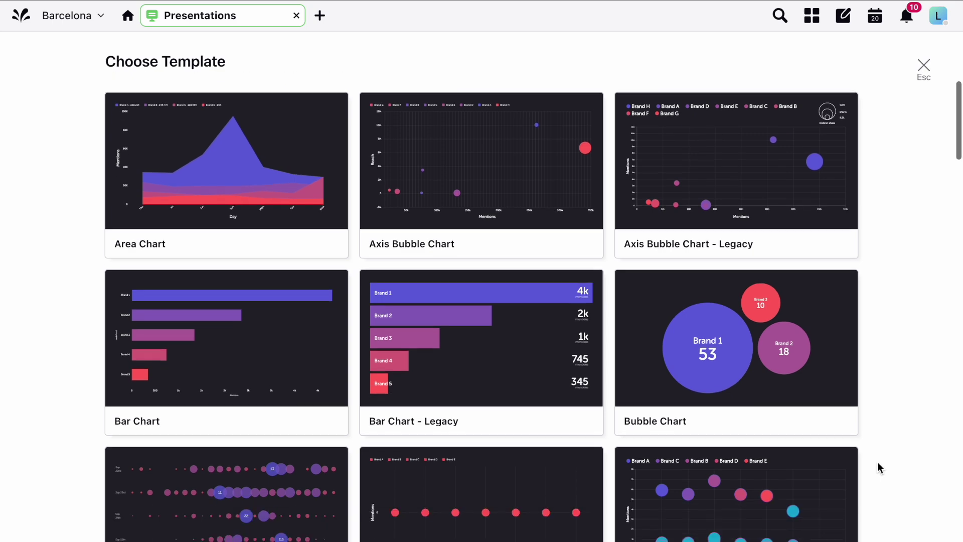
pyautogui.scroll(-4, 878, 468)
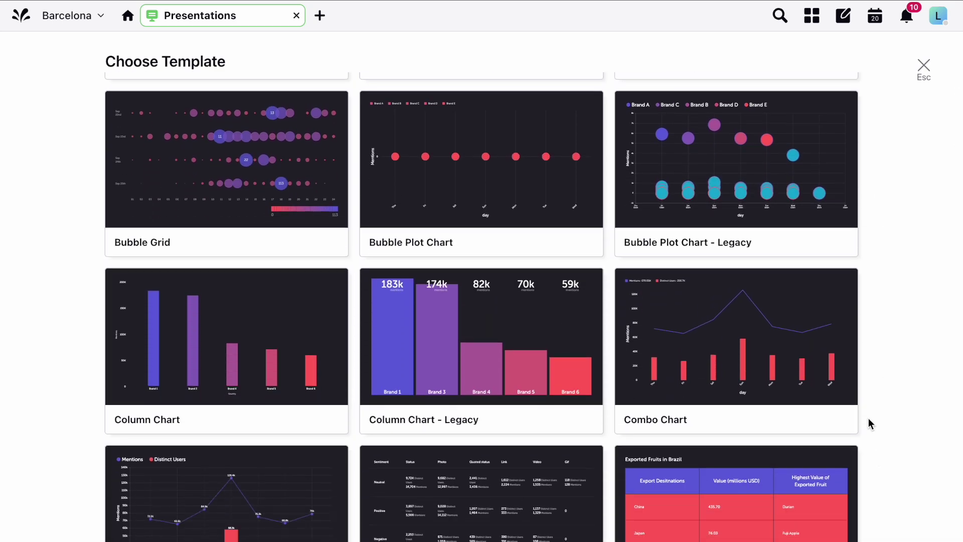
pyautogui.click(818, 376)
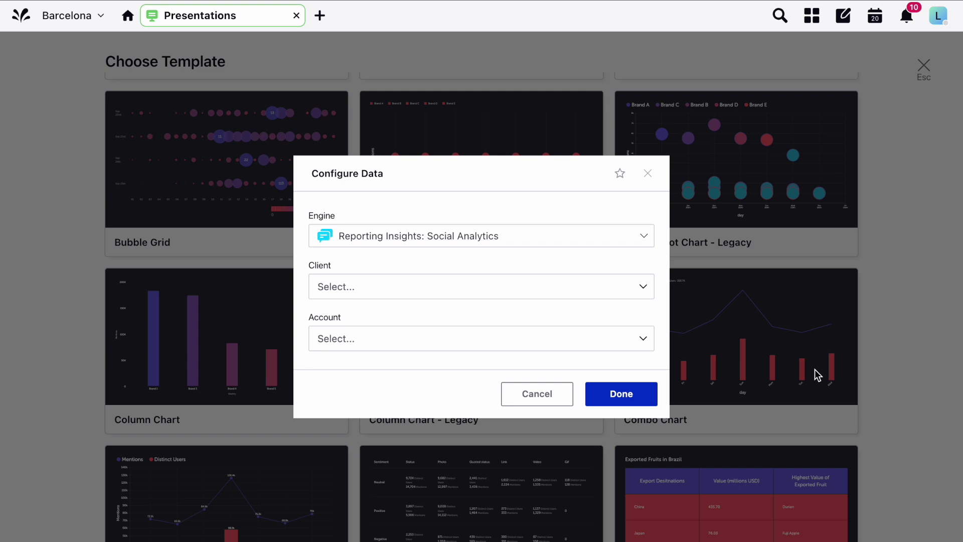
pyautogui.click(639, 398)
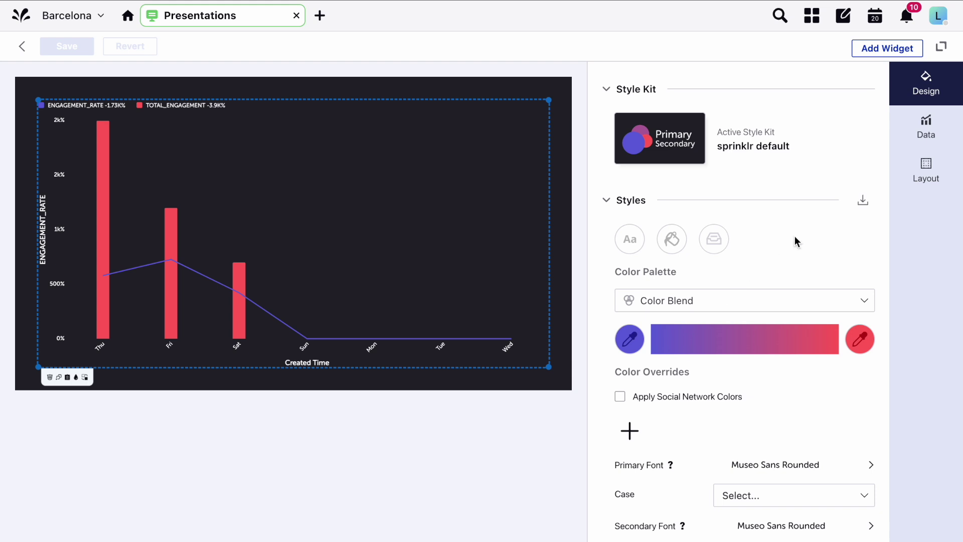
# Step: Group the combo chart's data by Day Of Week instead of Date
pyautogui.click(921, 135)
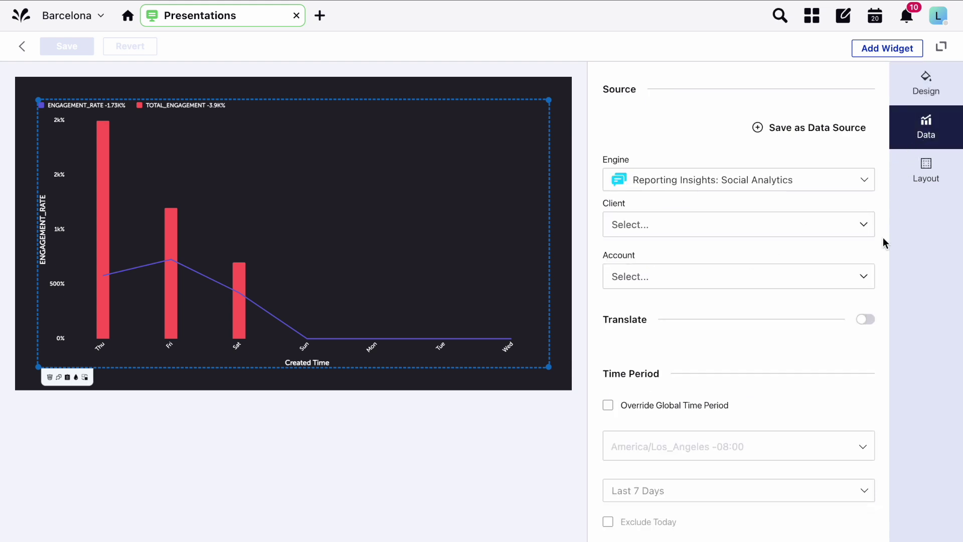
pyautogui.scroll(-5, 883, 238)
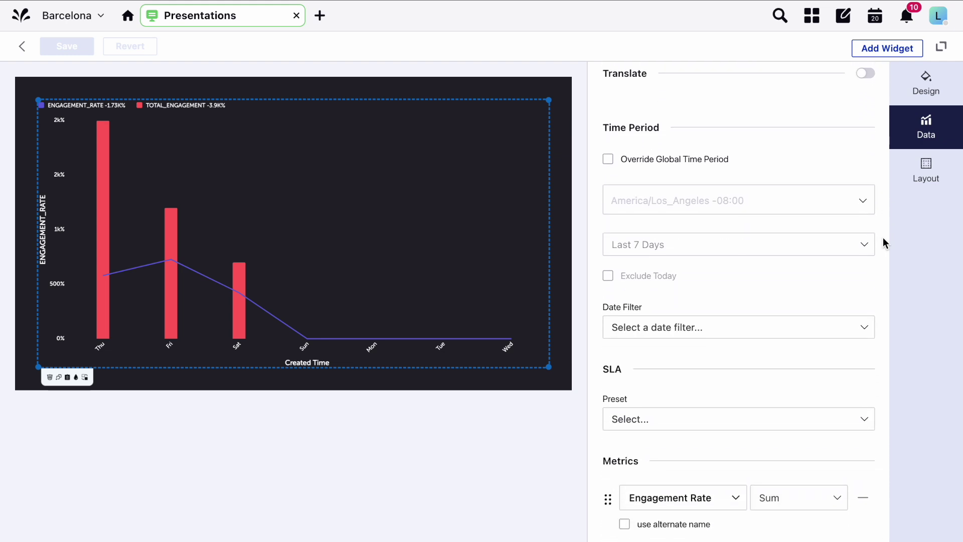
pyautogui.scroll(-7, 883, 240)
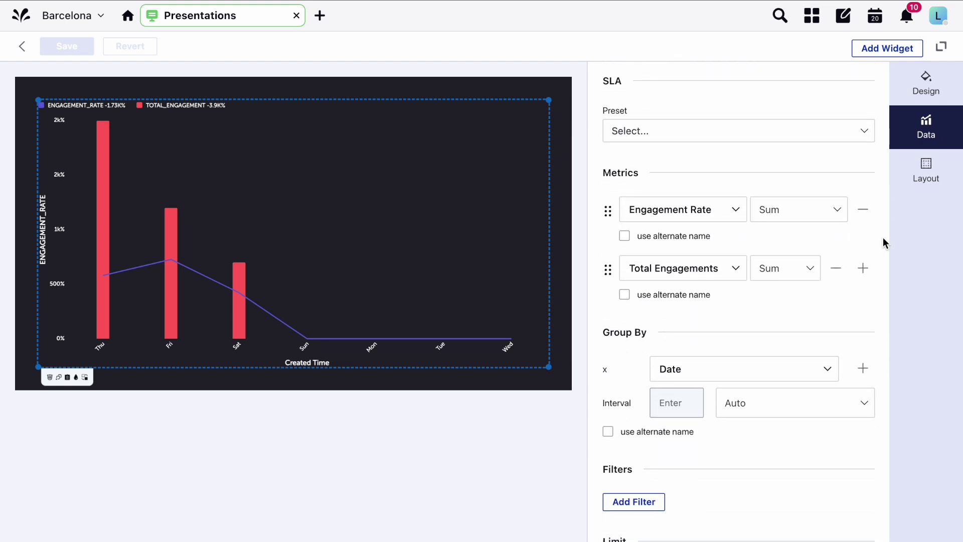
pyautogui.click(863, 307)
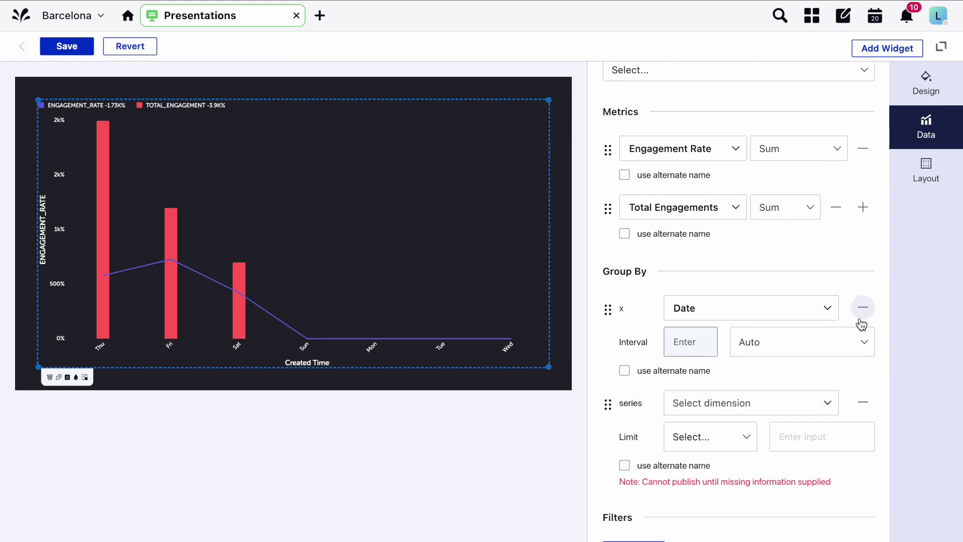
pyautogui.click(820, 412)
pyautogui.write('day of')
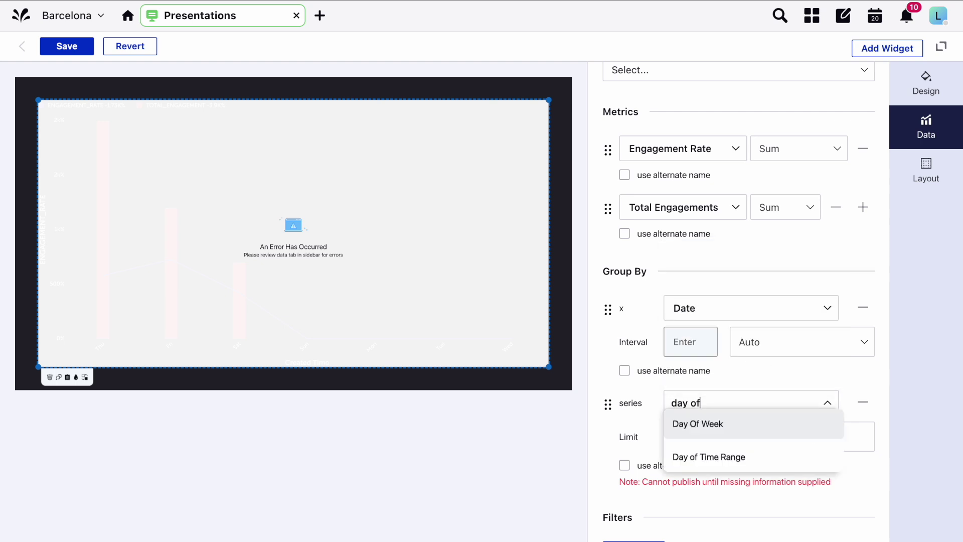
pyautogui.click(818, 439)
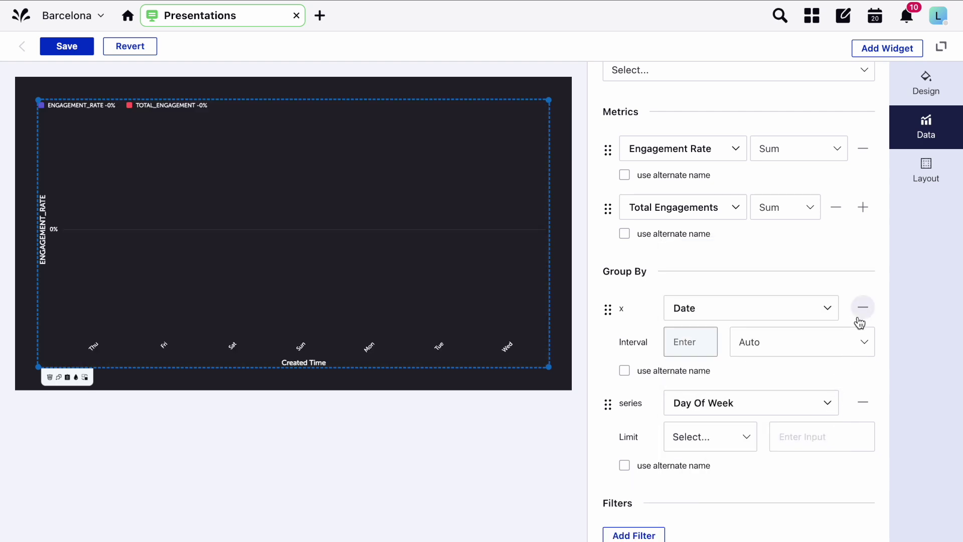
pyautogui.click(861, 308)
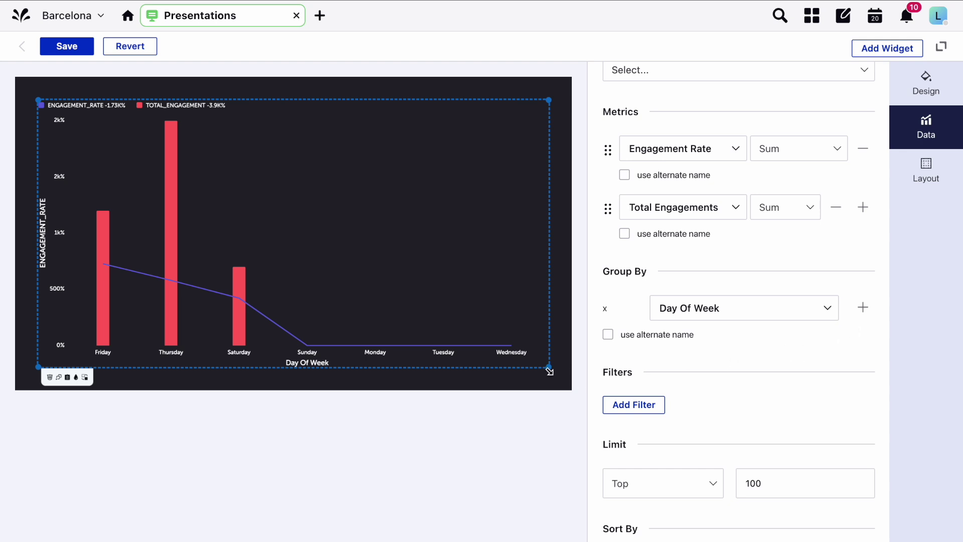
# Step: Shrink the combo chart to roughly the left half of the slide and review its style, chart and axis design settings
pyautogui.moveTo(547, 368); pyautogui.dragTo(349, 350)
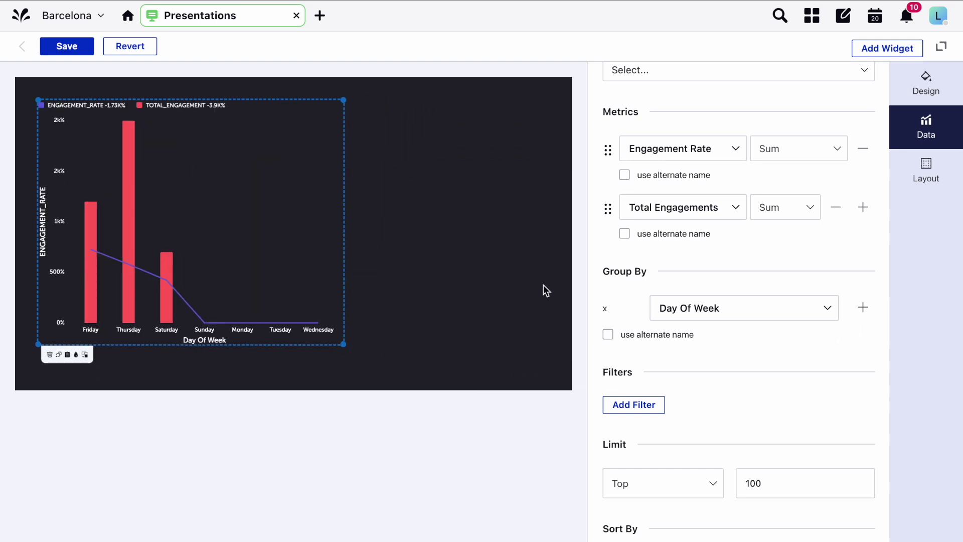
pyautogui.click(913, 77)
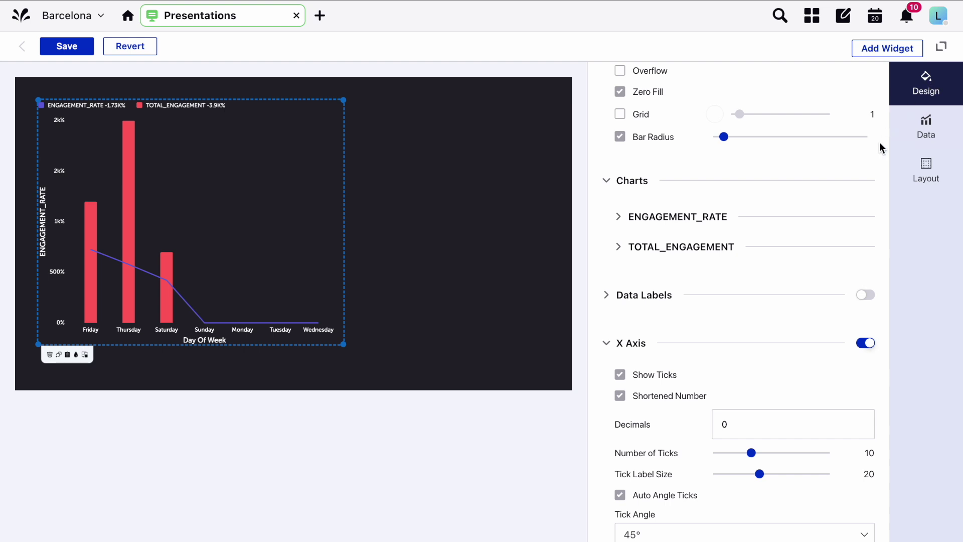
pyautogui.scroll(-5, 880, 146)
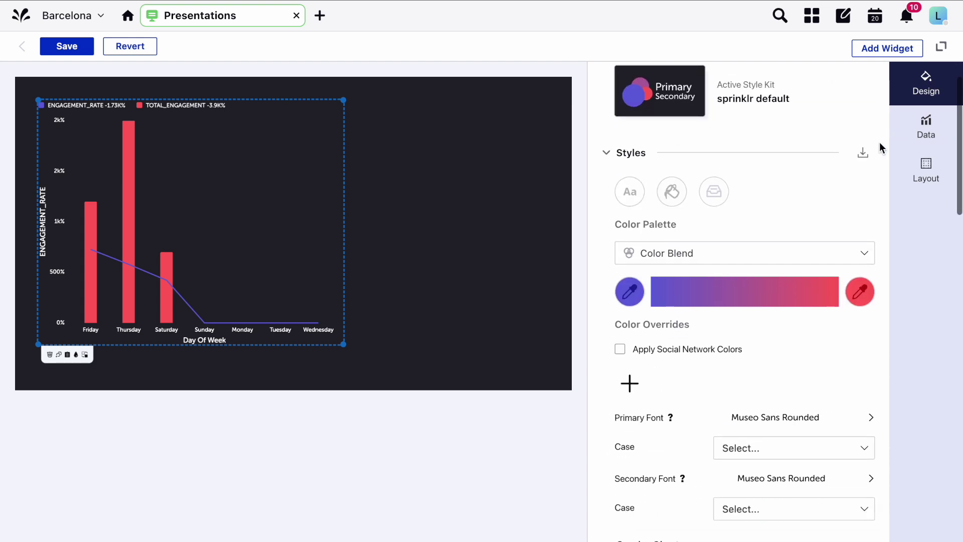
pyautogui.scroll(-7, 880, 144)
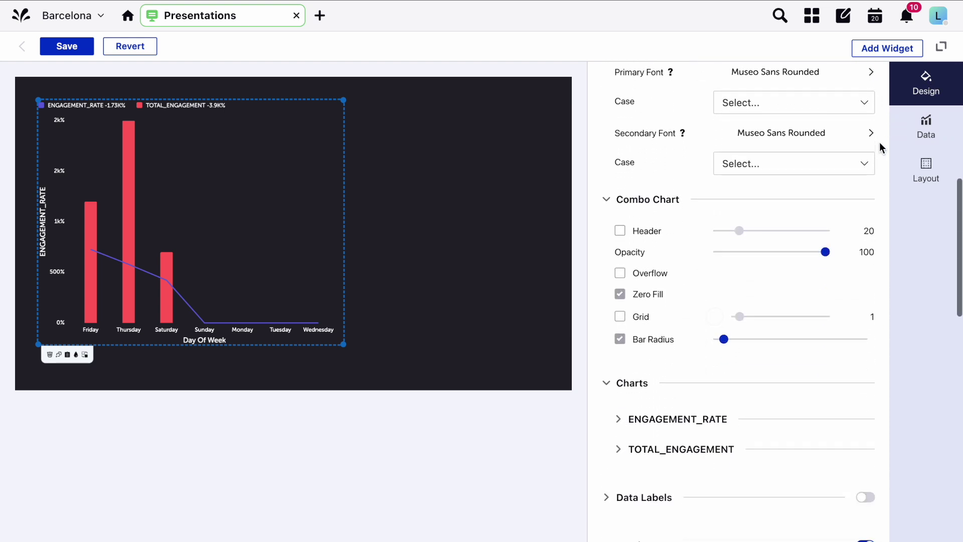
pyautogui.scroll(-3, 880, 145)
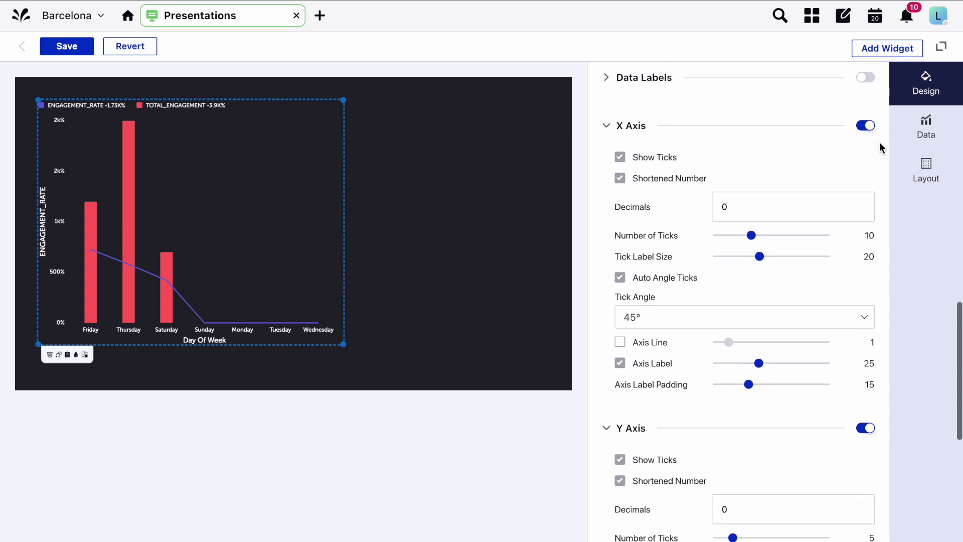
# Step: Add a rich text widget reading "Engagement rates by day" and place it in the slide's upper right area
pyautogui.click(895, 51)
pyautogui.click(788, 132)
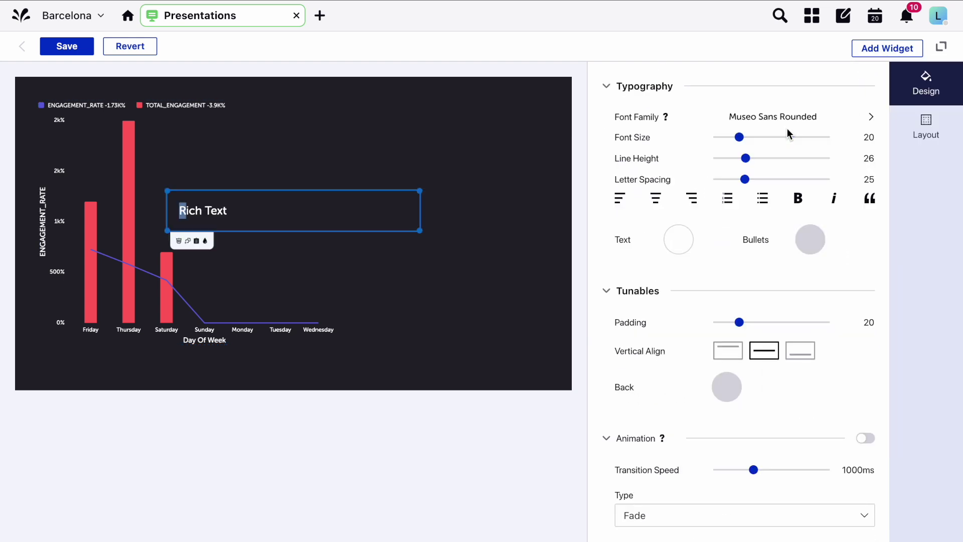
pyautogui.write('Engagement rates by day')
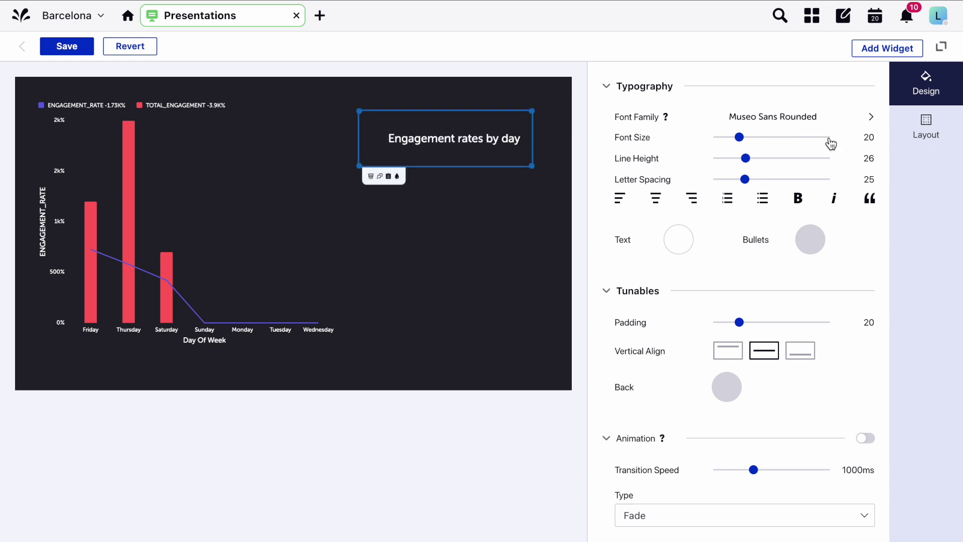
# Step: Review the slide's layout options, briefly showing the grid and hiding it again
pyautogui.click(915, 142)
pyautogui.scroll(3, 848, 152)
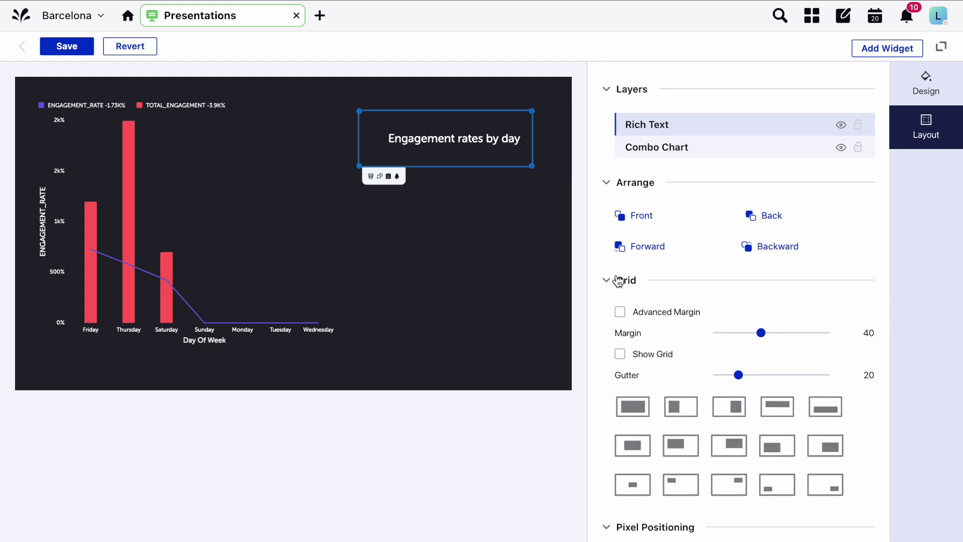
pyautogui.click(522, 317)
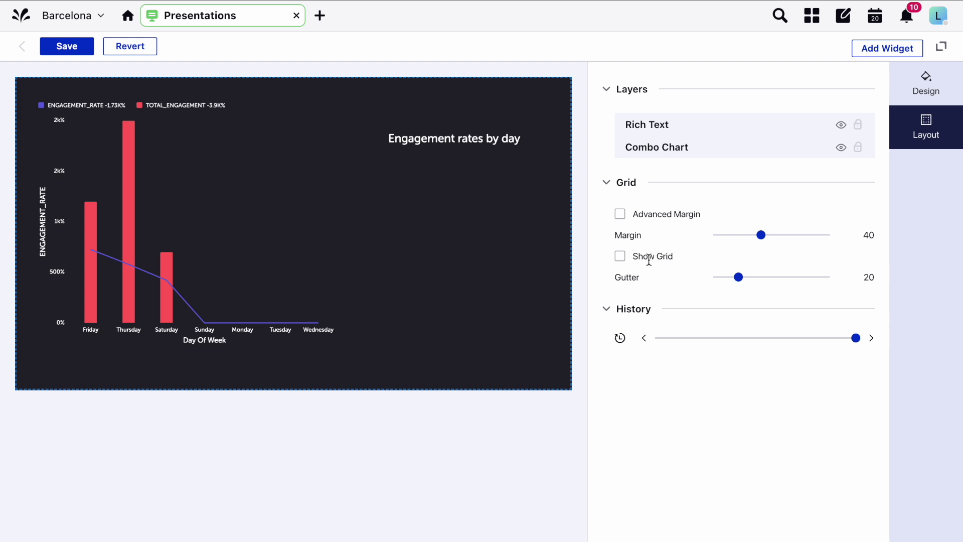
pyautogui.click(621, 257)
pyautogui.click(621, 257)
# Step: Save the chart slide and add a second slide with Channel Metrics to the storyboard
pyautogui.click(87, 48)
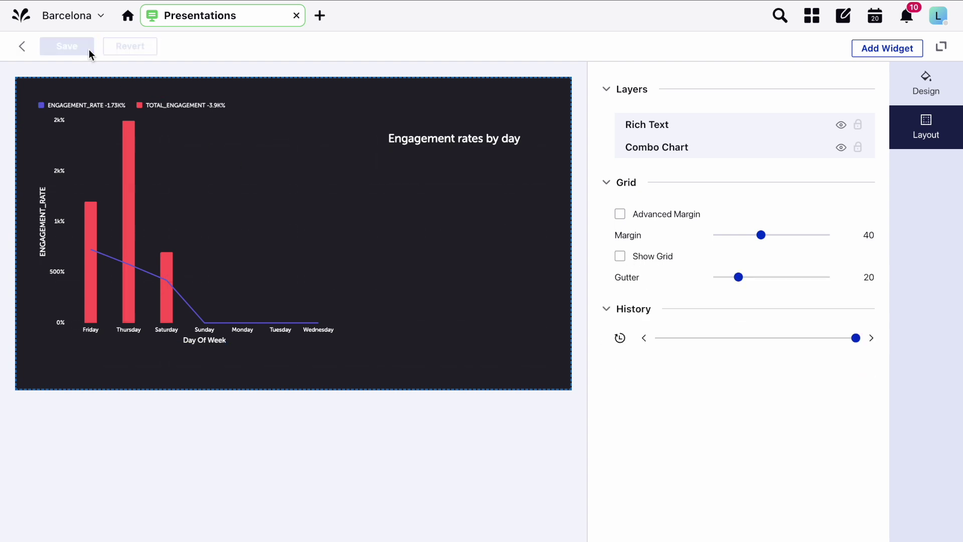
pyautogui.click(20, 47)
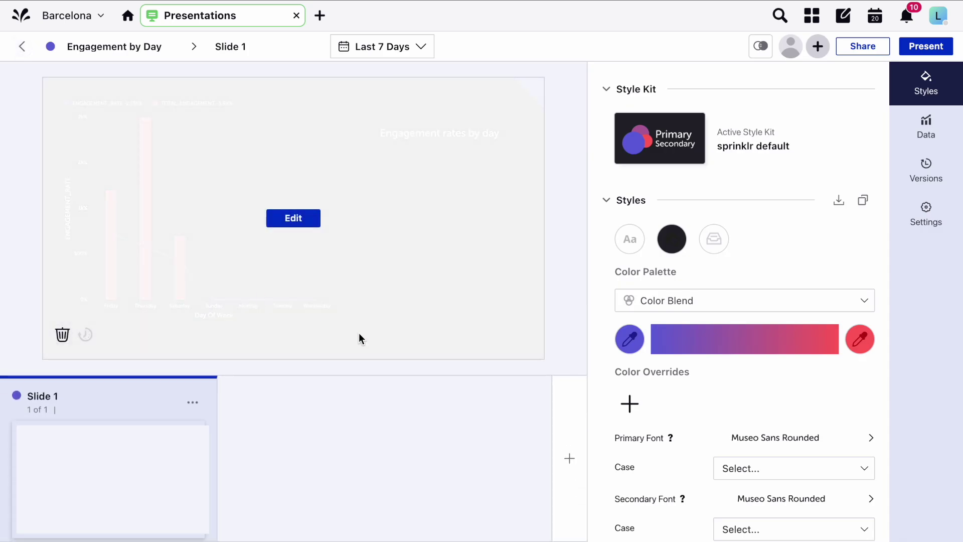
pyautogui.click(570, 459)
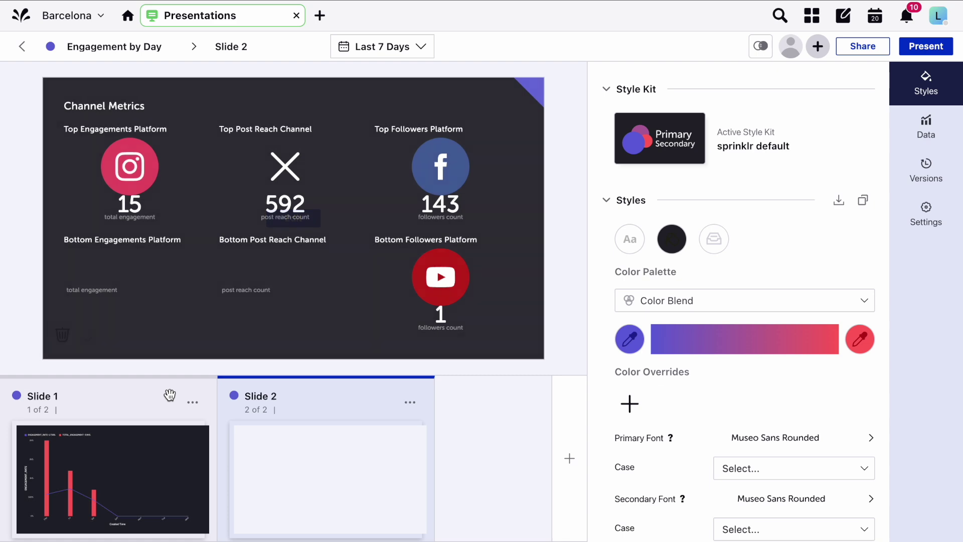
# Step: Review the transition settings for Slide 1 and close them without applying any
pyautogui.click(192, 402)
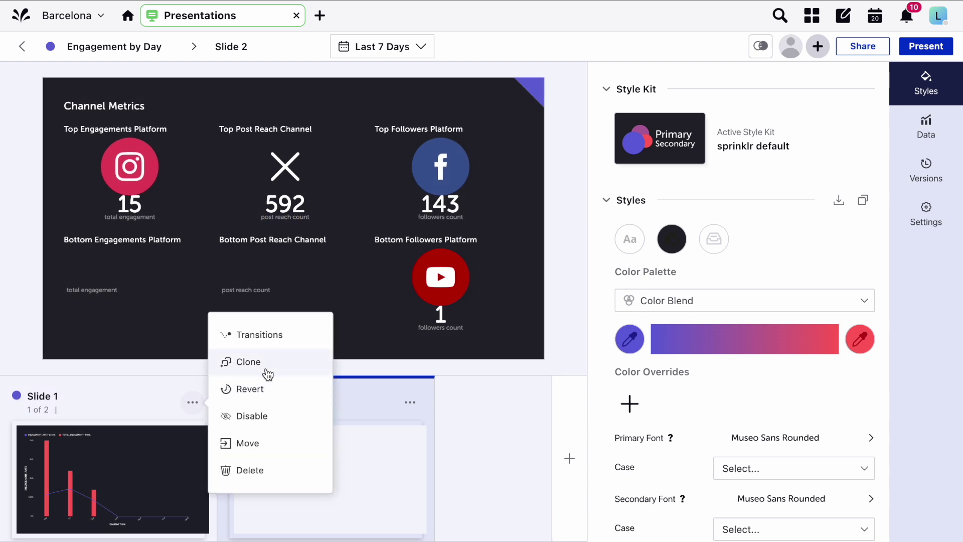
pyautogui.click(289, 343)
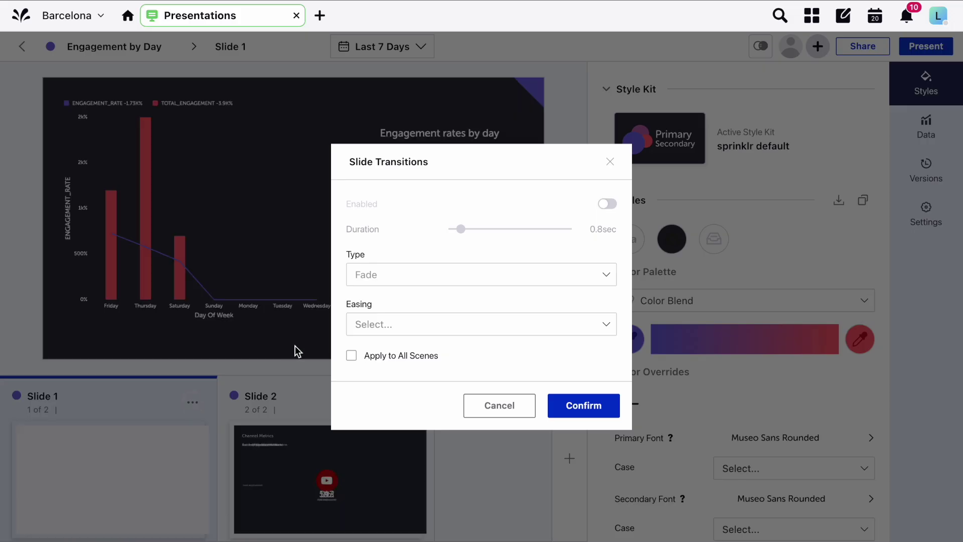
pyautogui.click(485, 404)
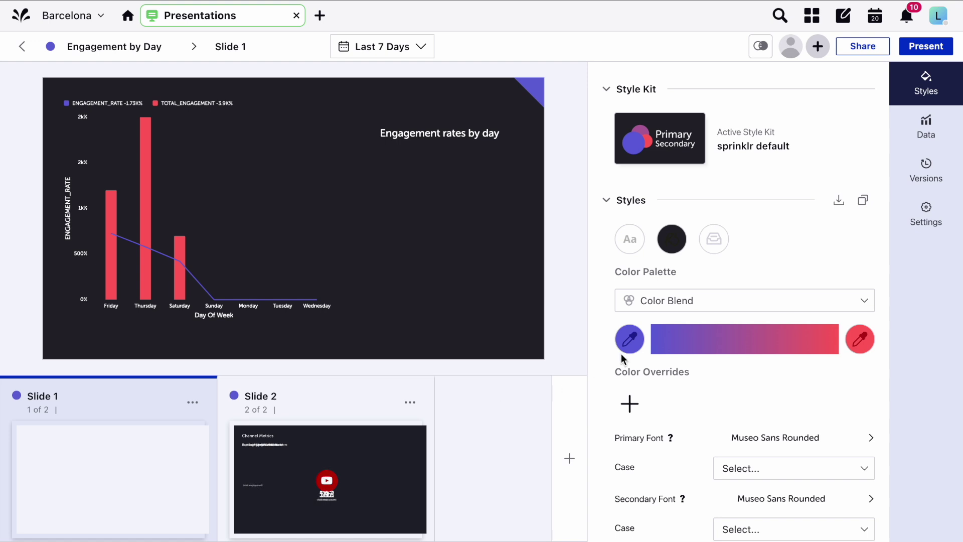
# Step: Review the presentation settings, start presenting the storyboard and advance to the following slide
pyautogui.click(924, 235)
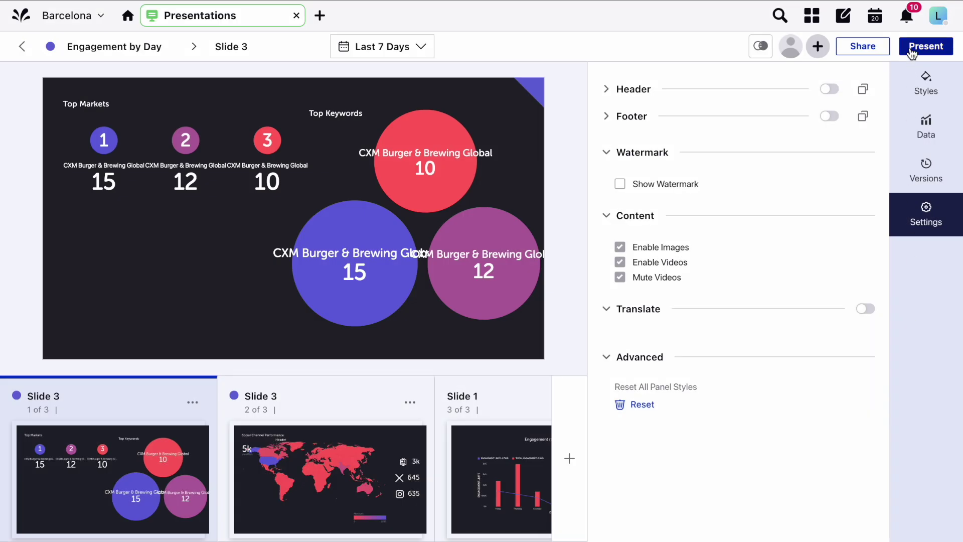
pyautogui.click(911, 50)
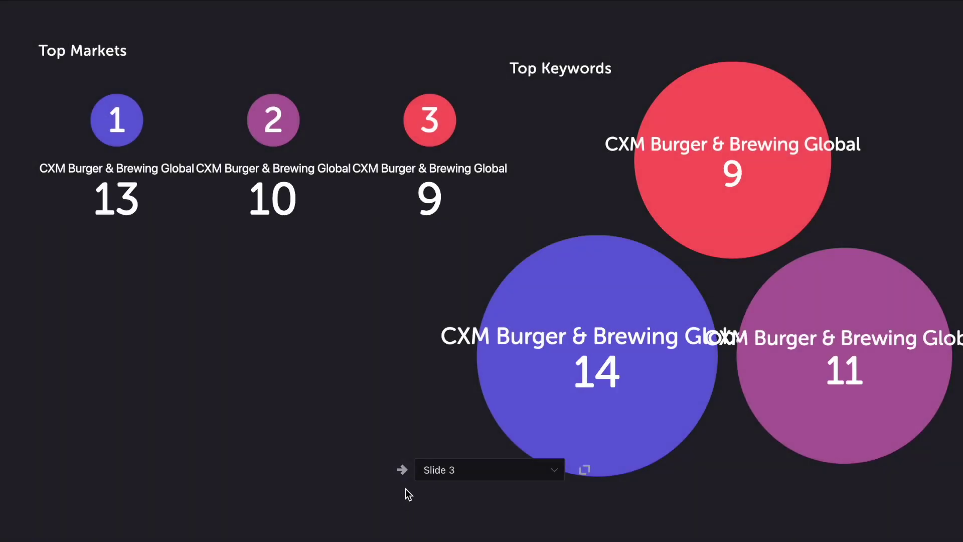
pyautogui.click(403, 470)
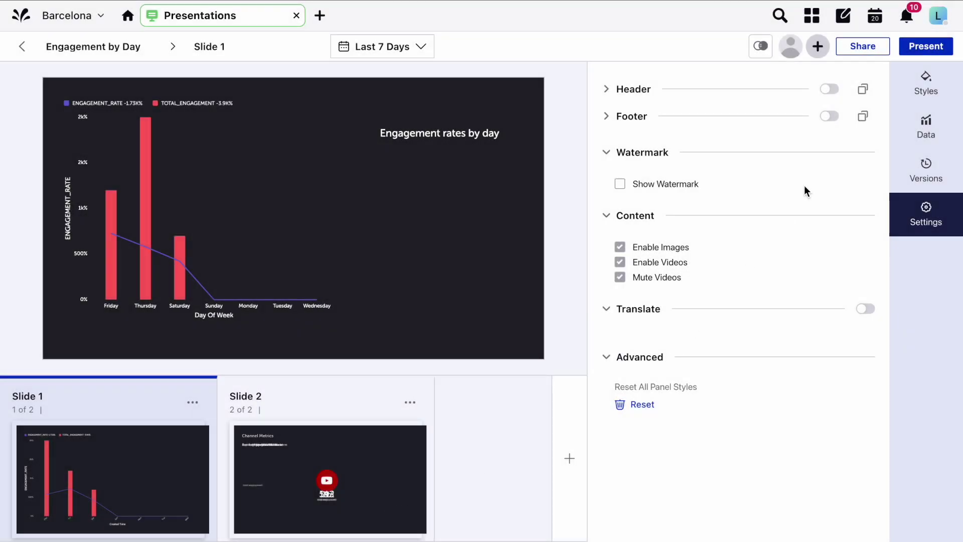
# Step: Review the sharing options for the presentation, including its embed code settings, without changing any of them
pyautogui.click(860, 52)
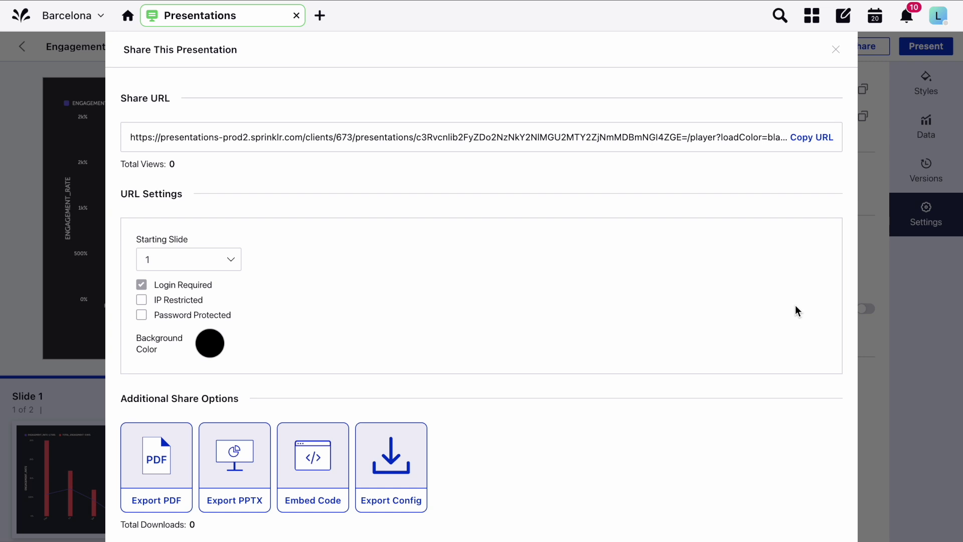
pyautogui.click(321, 473)
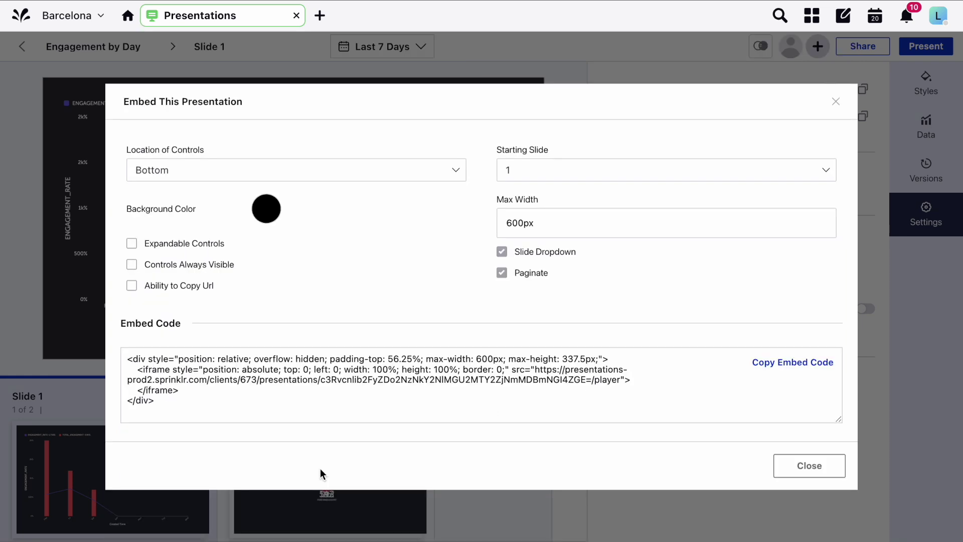
pyautogui.click(807, 465)
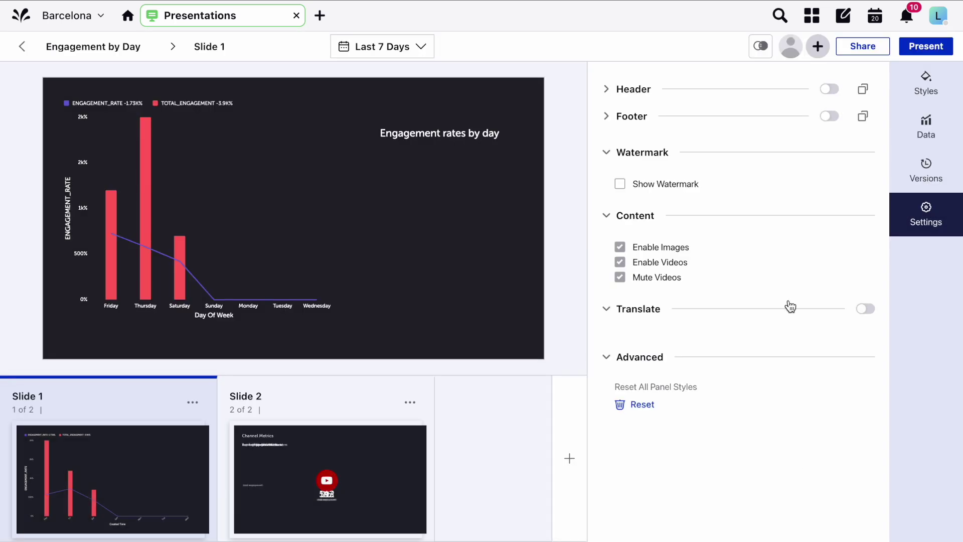
pyautogui.click(871, 46)
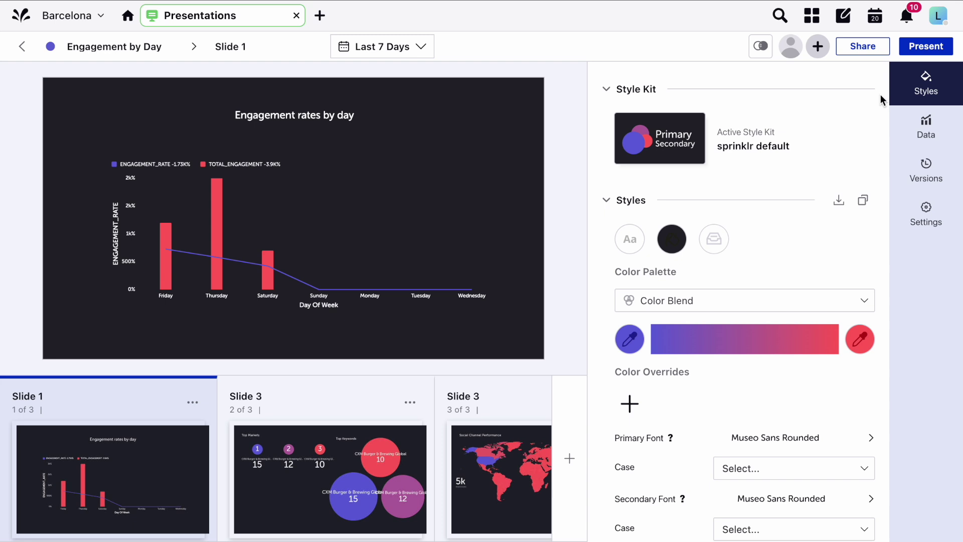
# Step: Open the Knowledge Portal from the platform help and start a search with "pr"
pyautogui.click(938, 17)
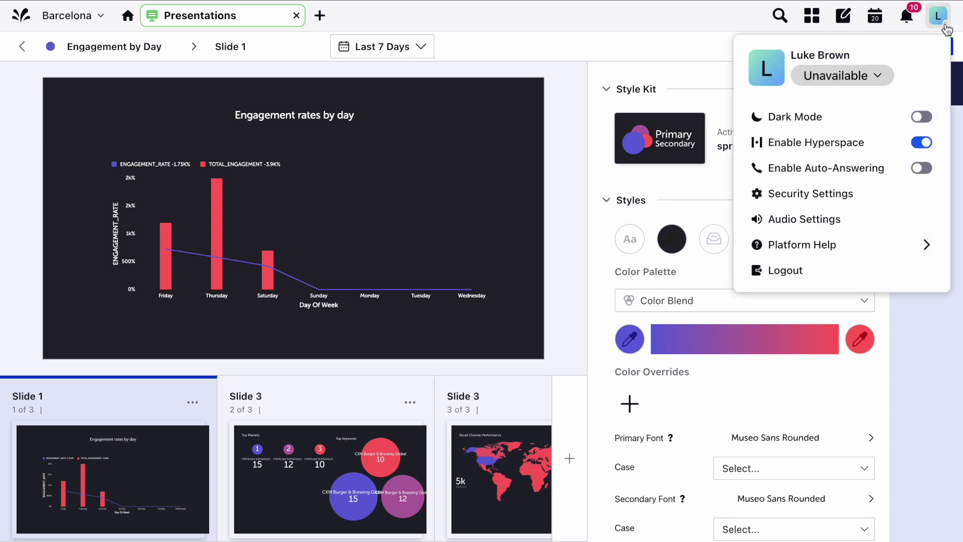
pyautogui.click(856, 250)
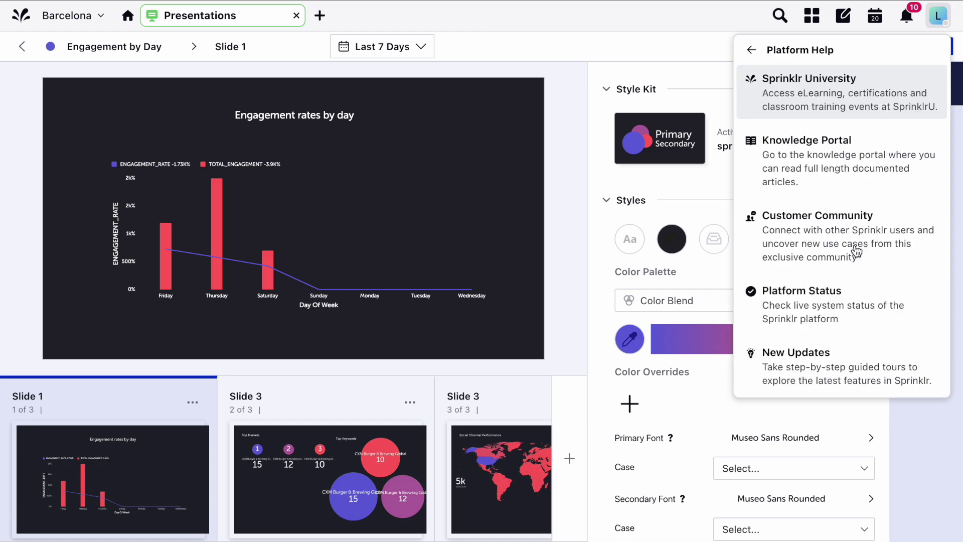
pyautogui.click(875, 191)
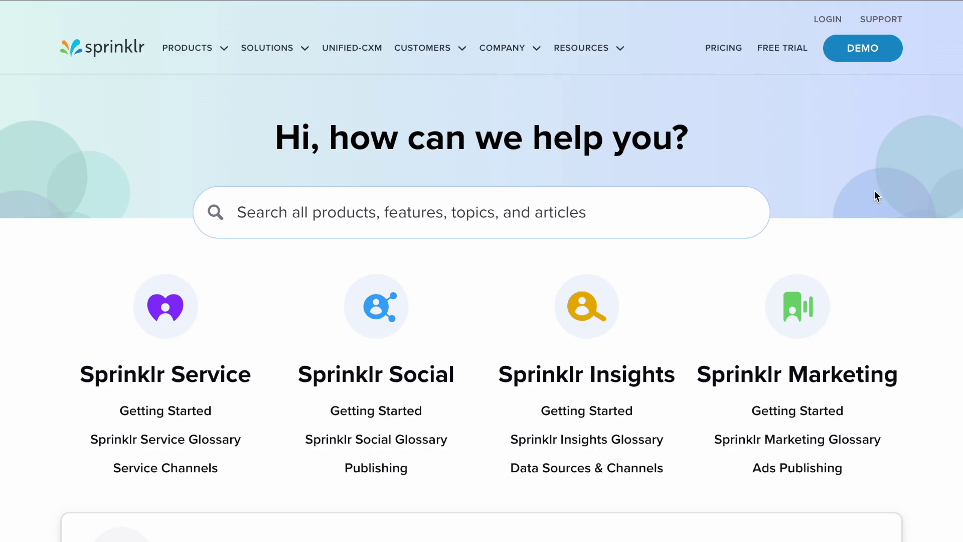
pyautogui.click(716, 207)
pyautogui.write('pr')
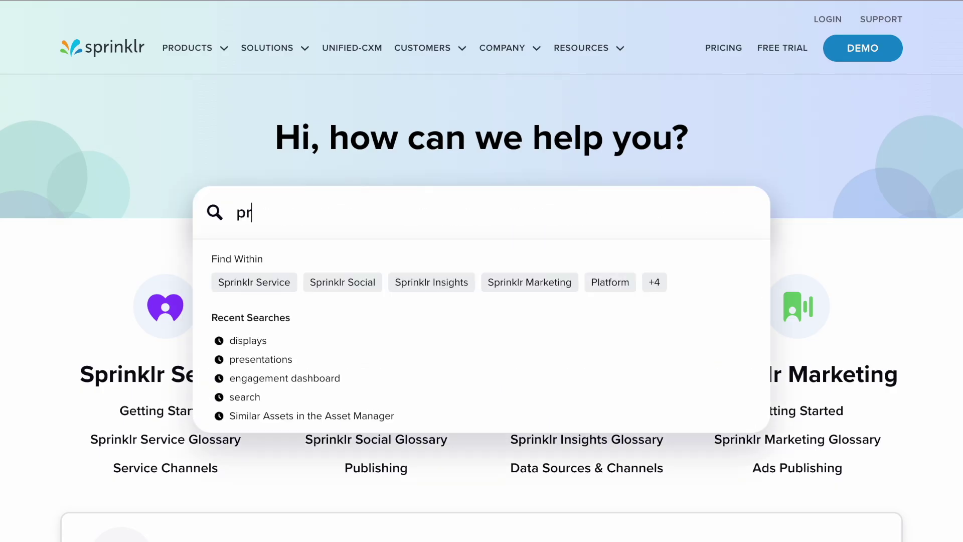